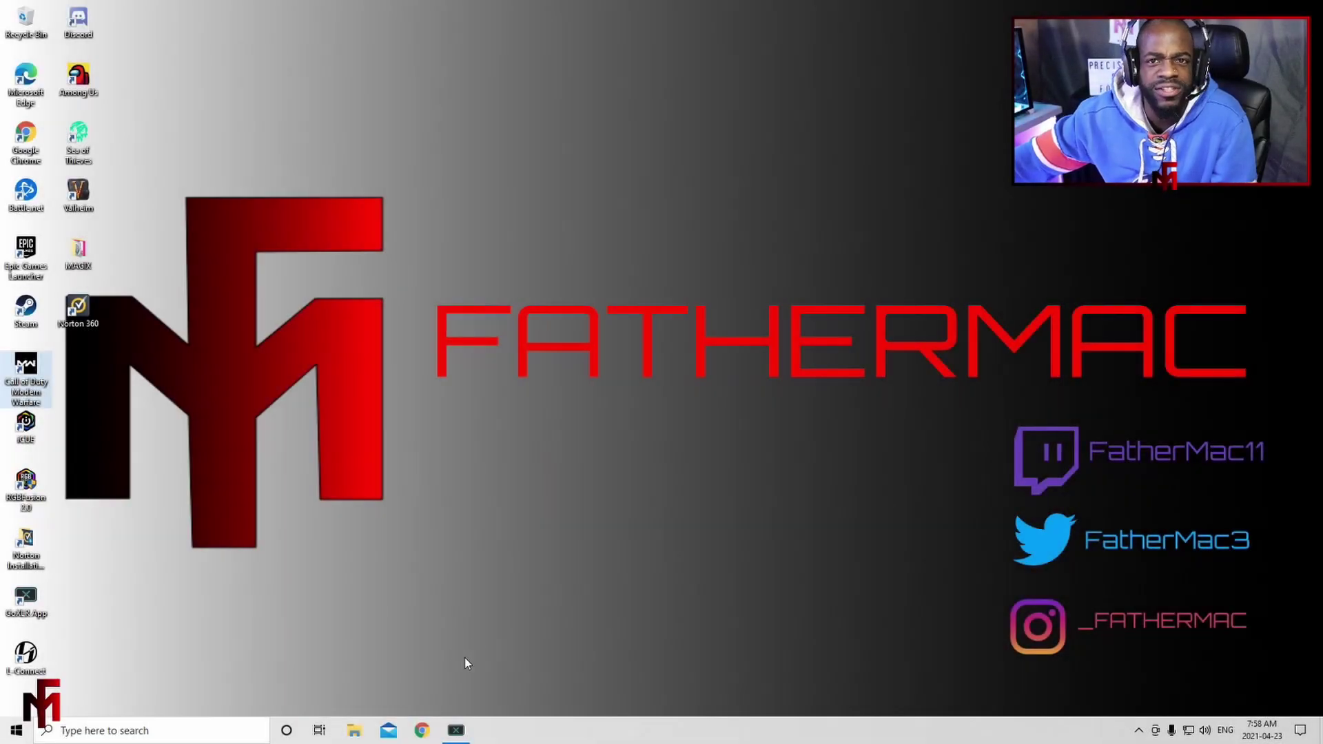
- Search for x360ce in Chrome and open the Xbox 360 Controller Emulator site
click(422, 730)
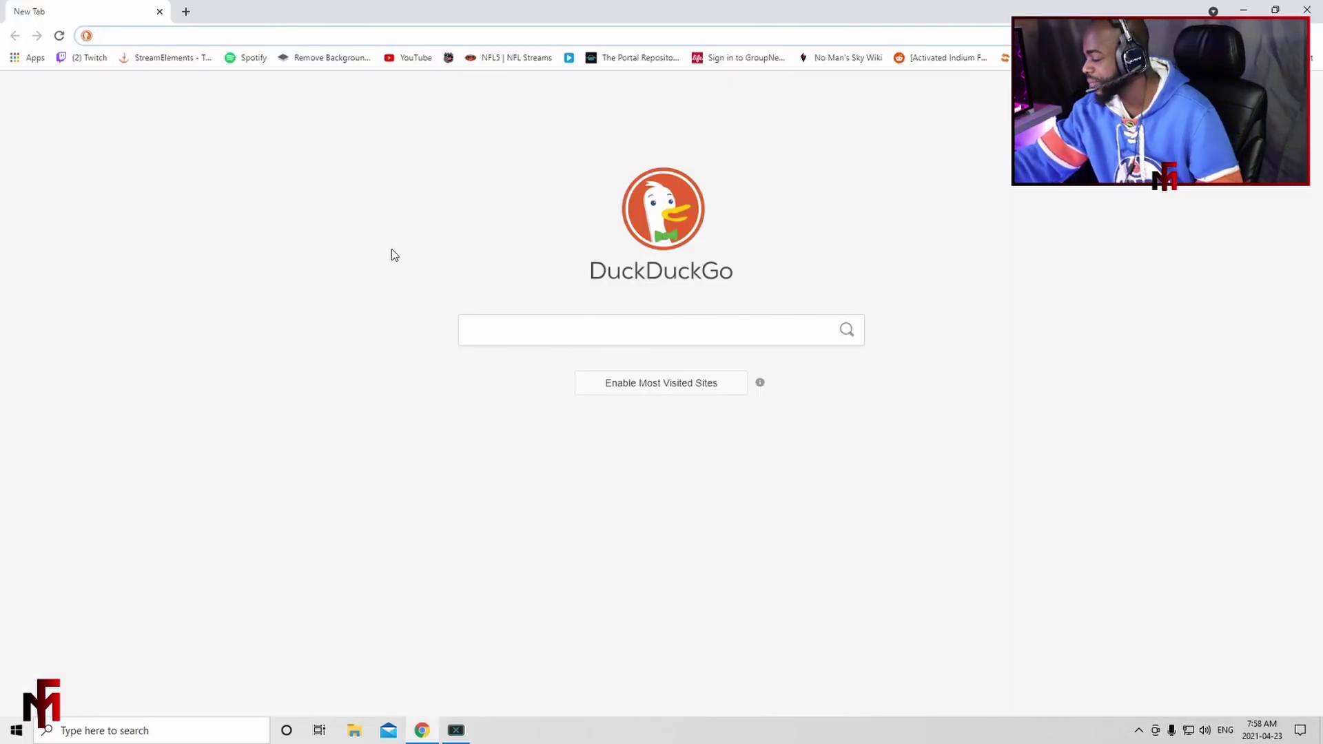
text(x)
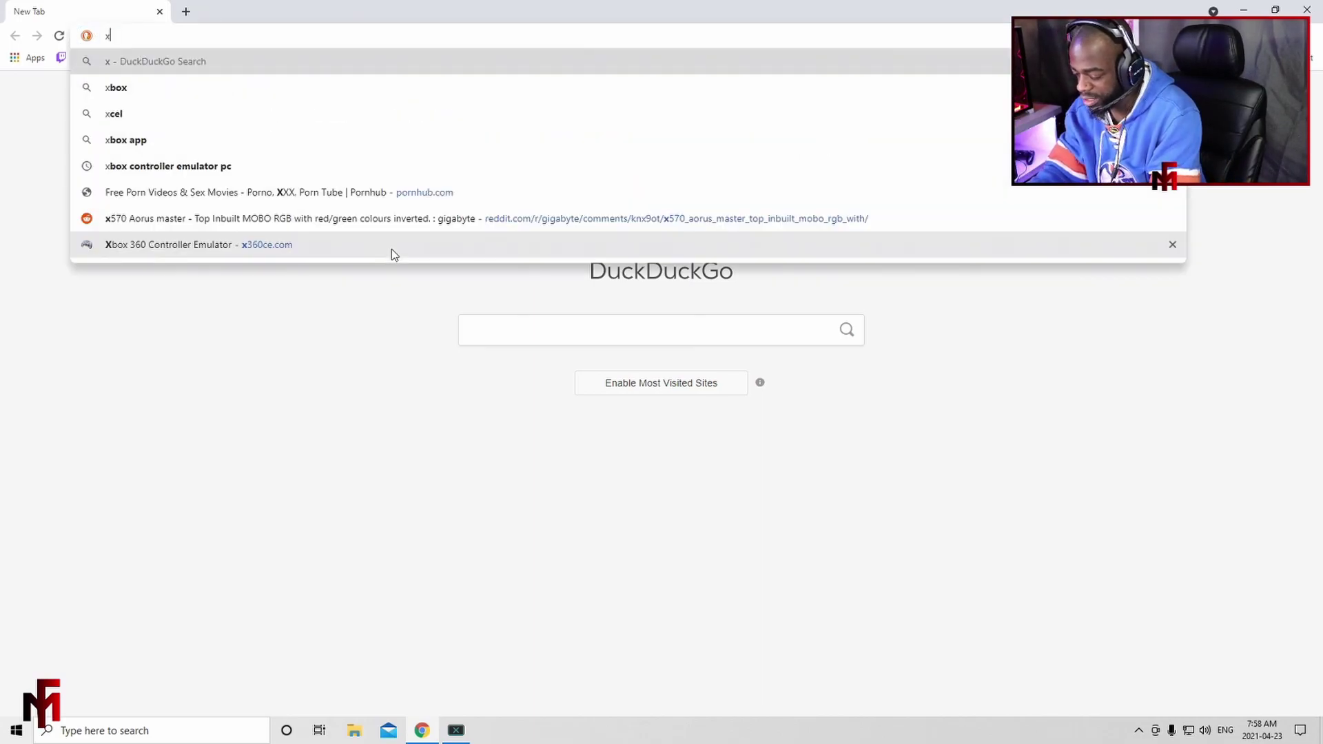
text(360ce)
key(Return)
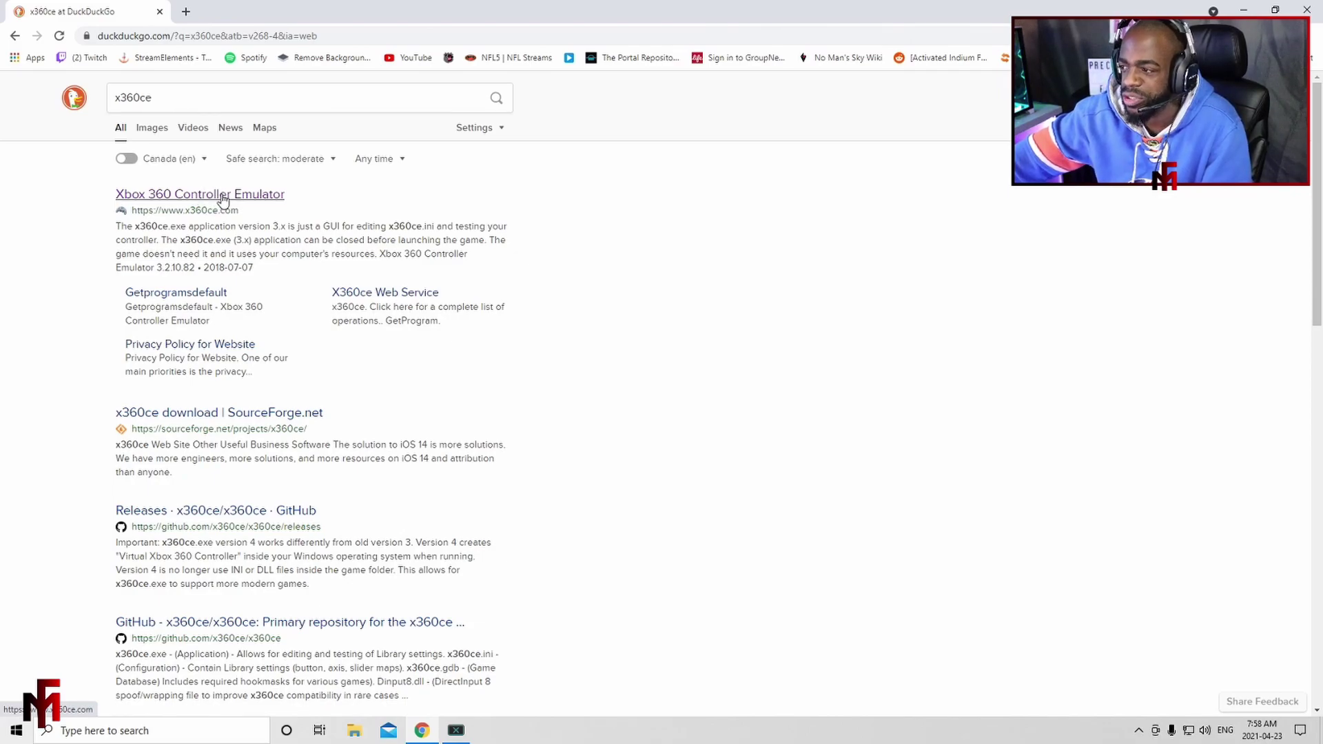
click(221, 199)
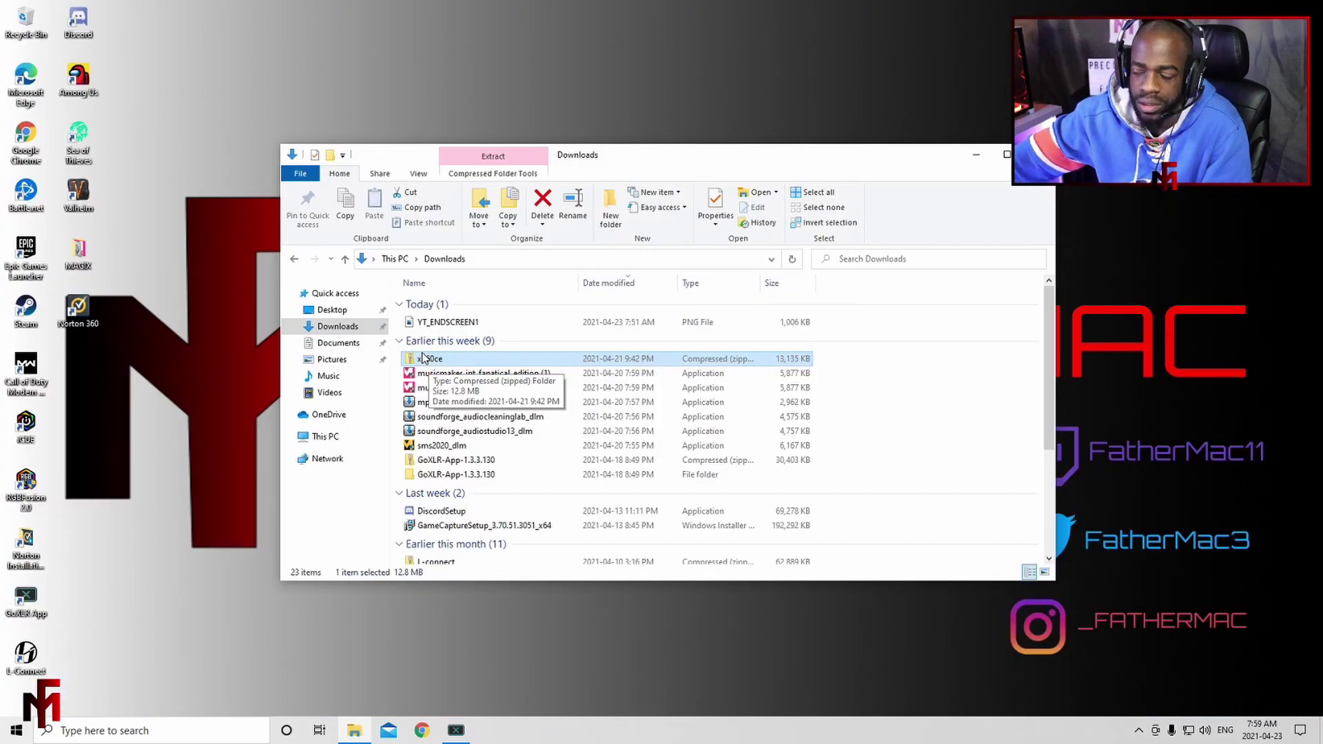
- Extract the downloaded x360ce zip into an x360ce folder
right_click(422, 357)
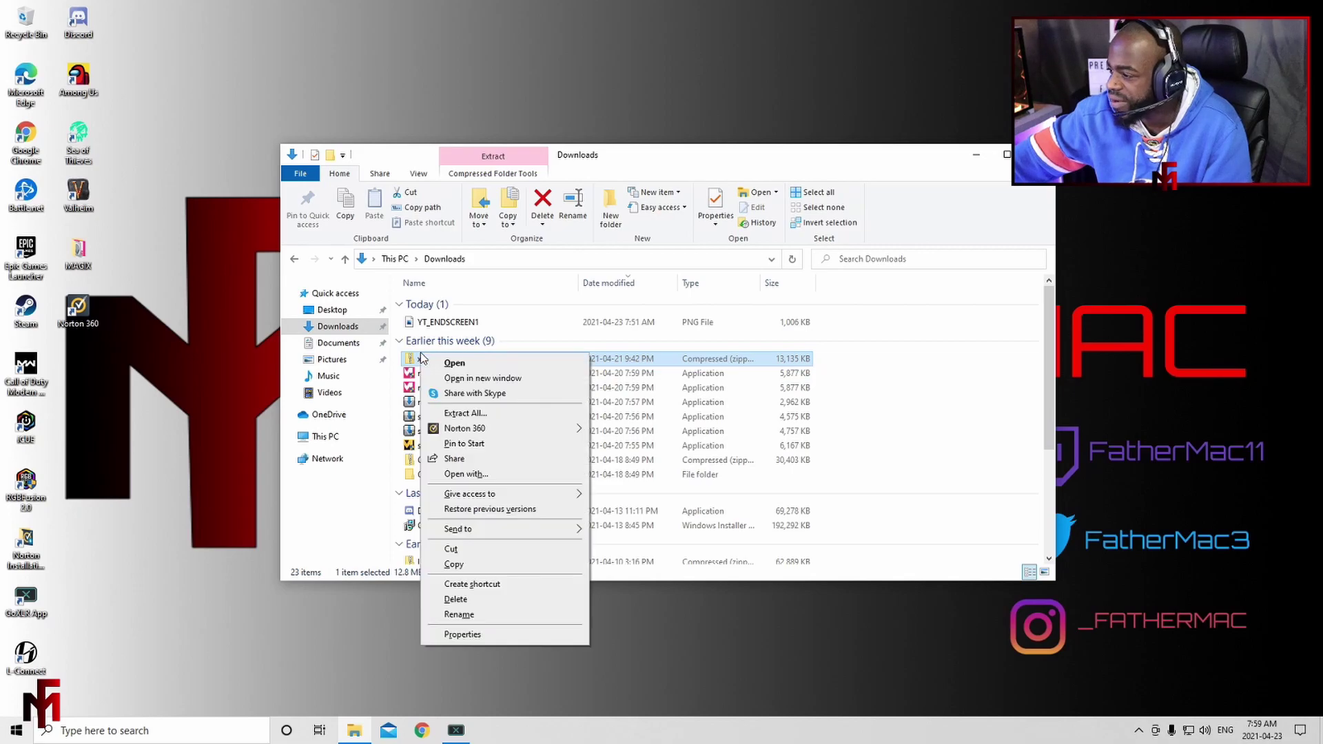
click(465, 414)
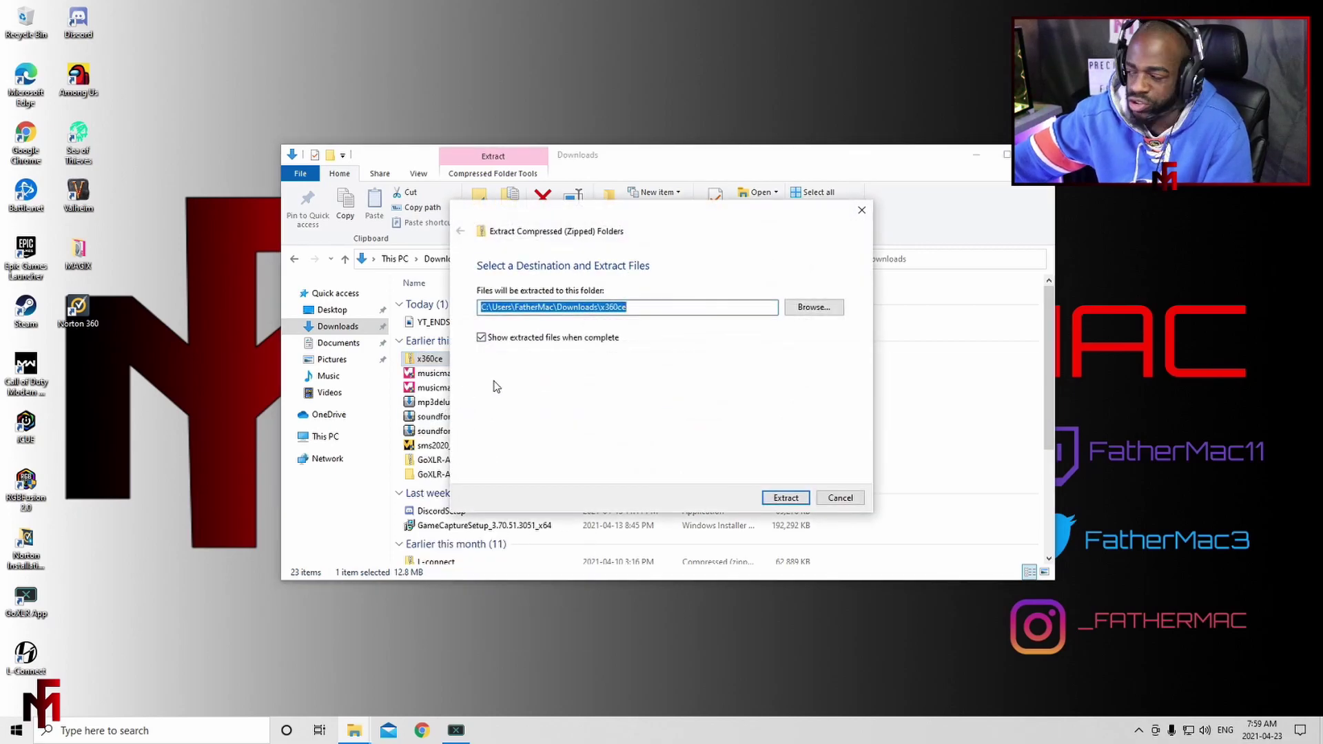
click(784, 496)
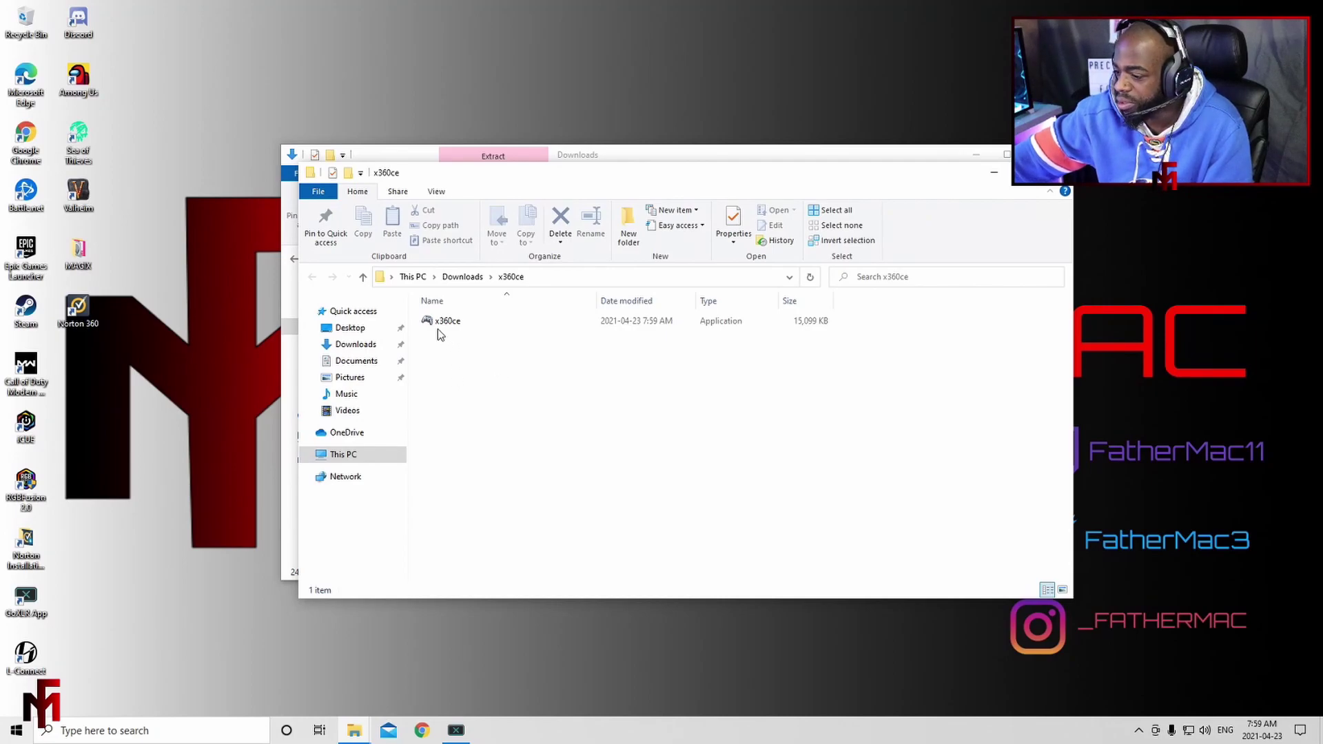
- Move the x360ce application to the desktop beside the Call of Duty icon
drag(441, 324, 153, 432)
key(alt+F4)
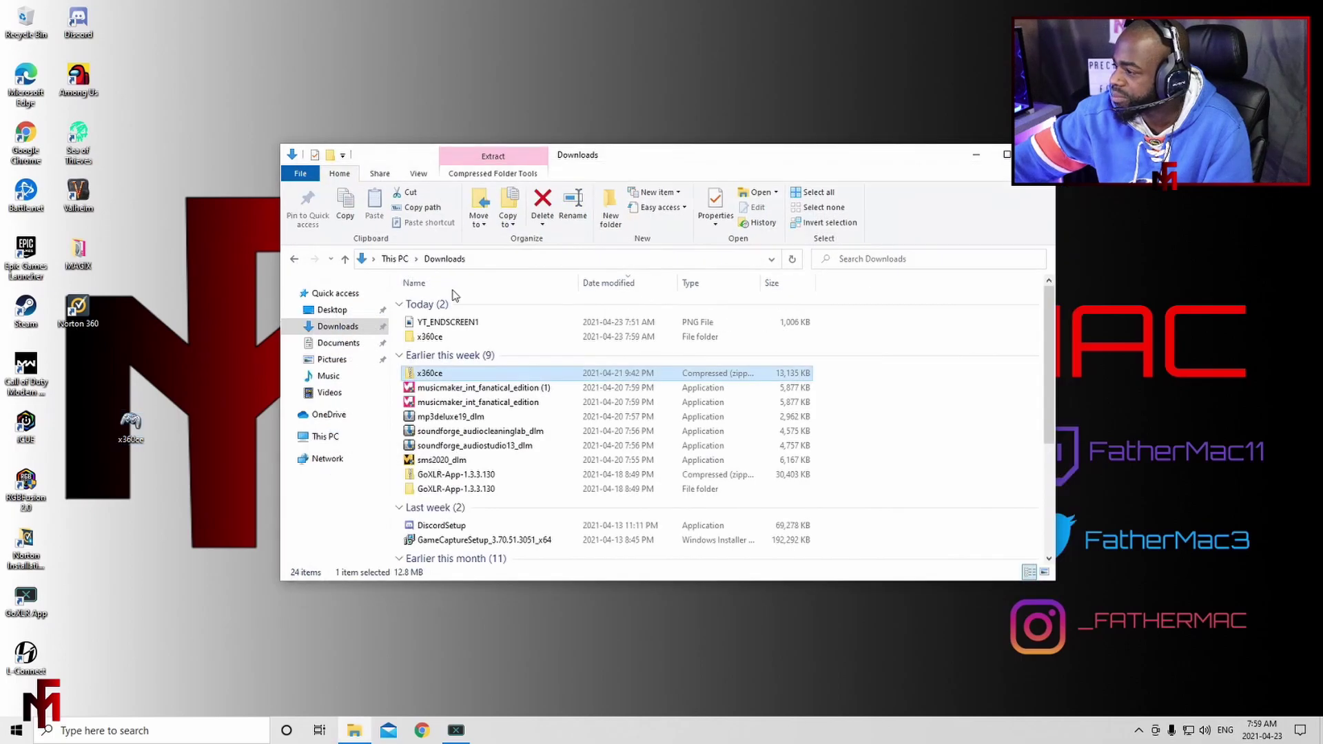
click(976, 155)
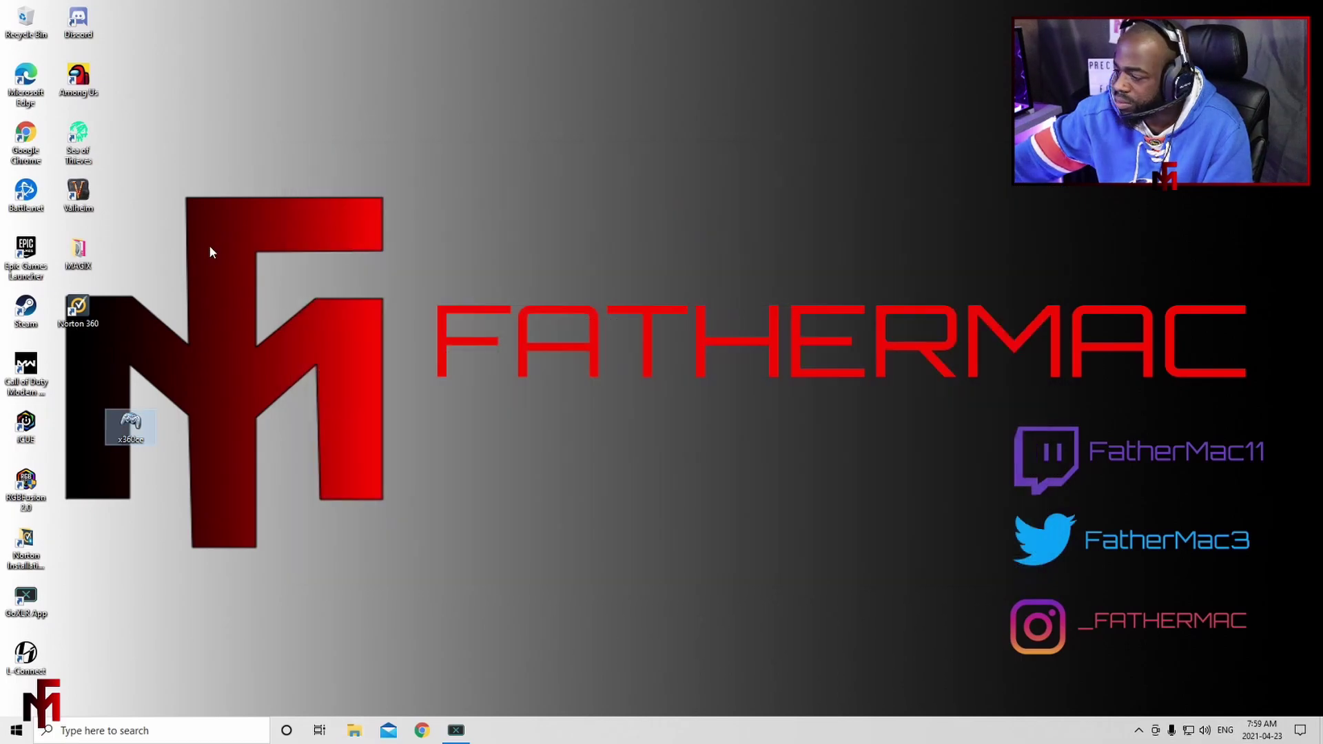
drag(156, 407, 91, 365)
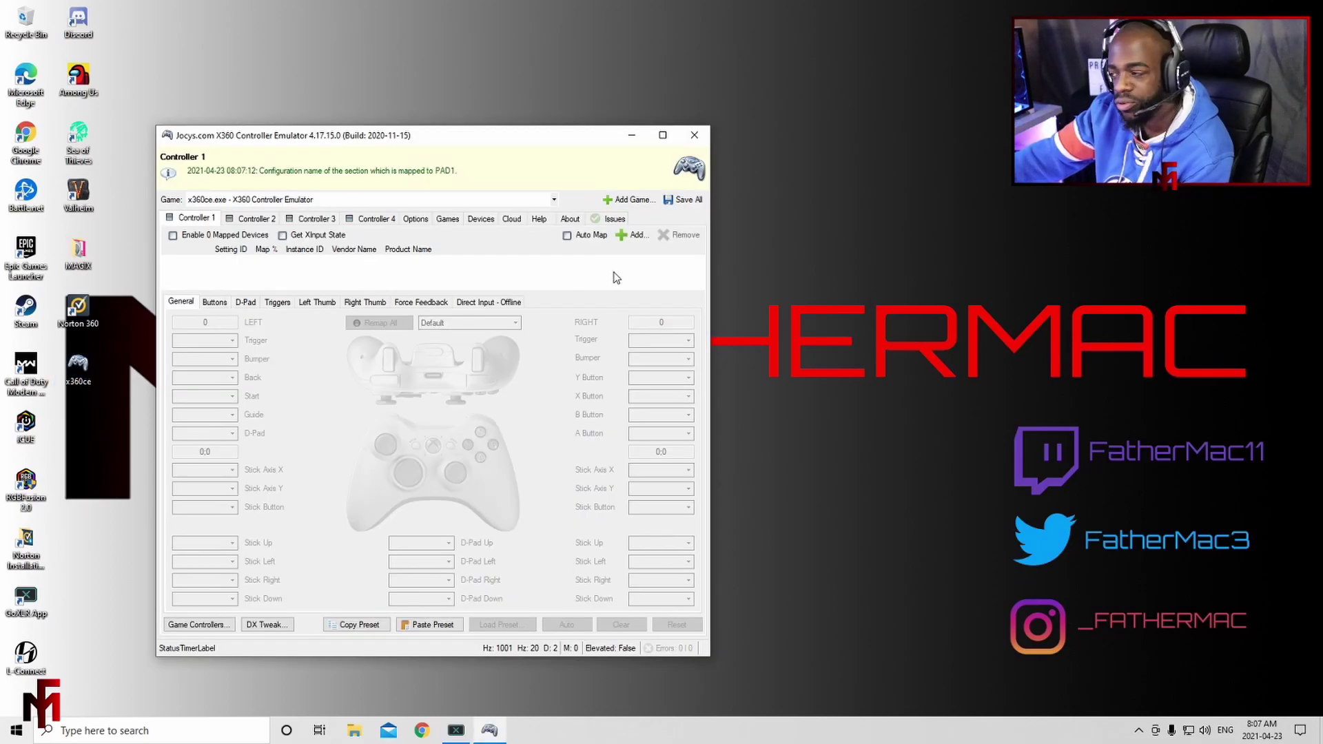
- Add the Sony Wireless Controller as Controller 1's mapped device
click(634, 238)
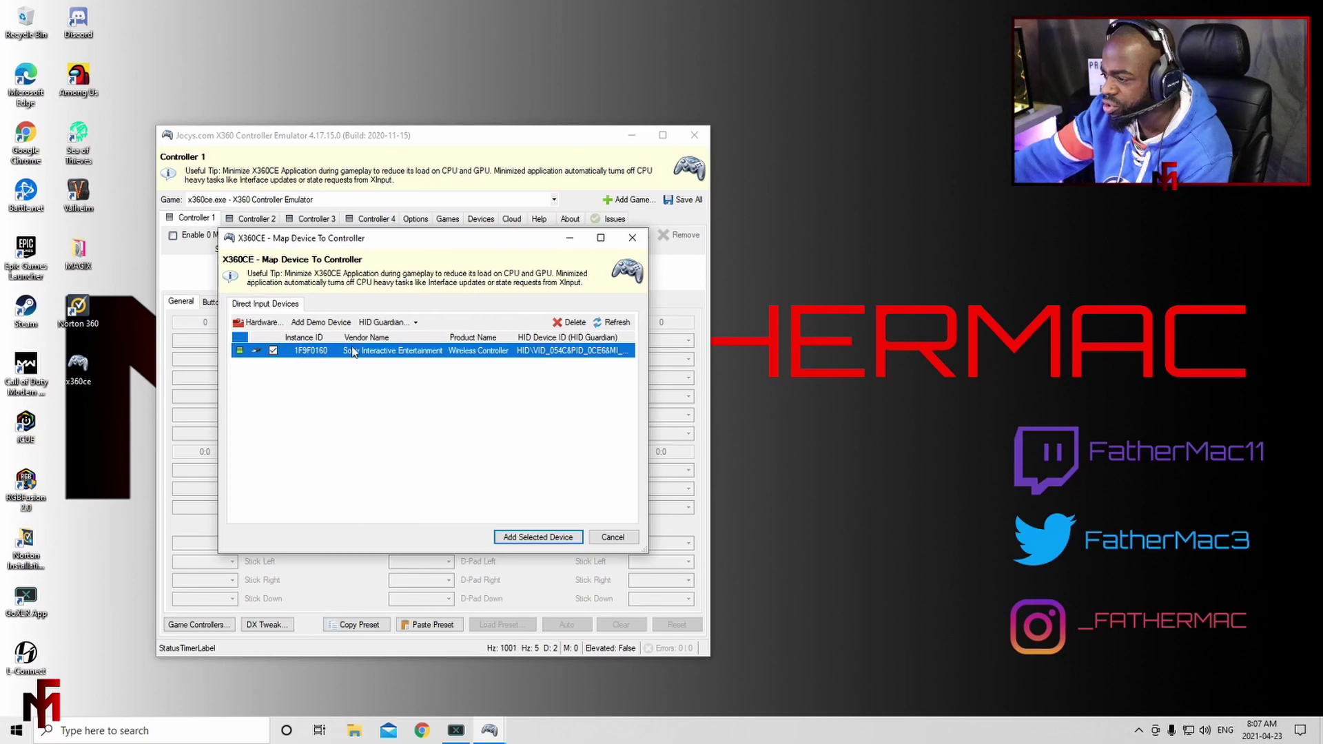
click(529, 539)
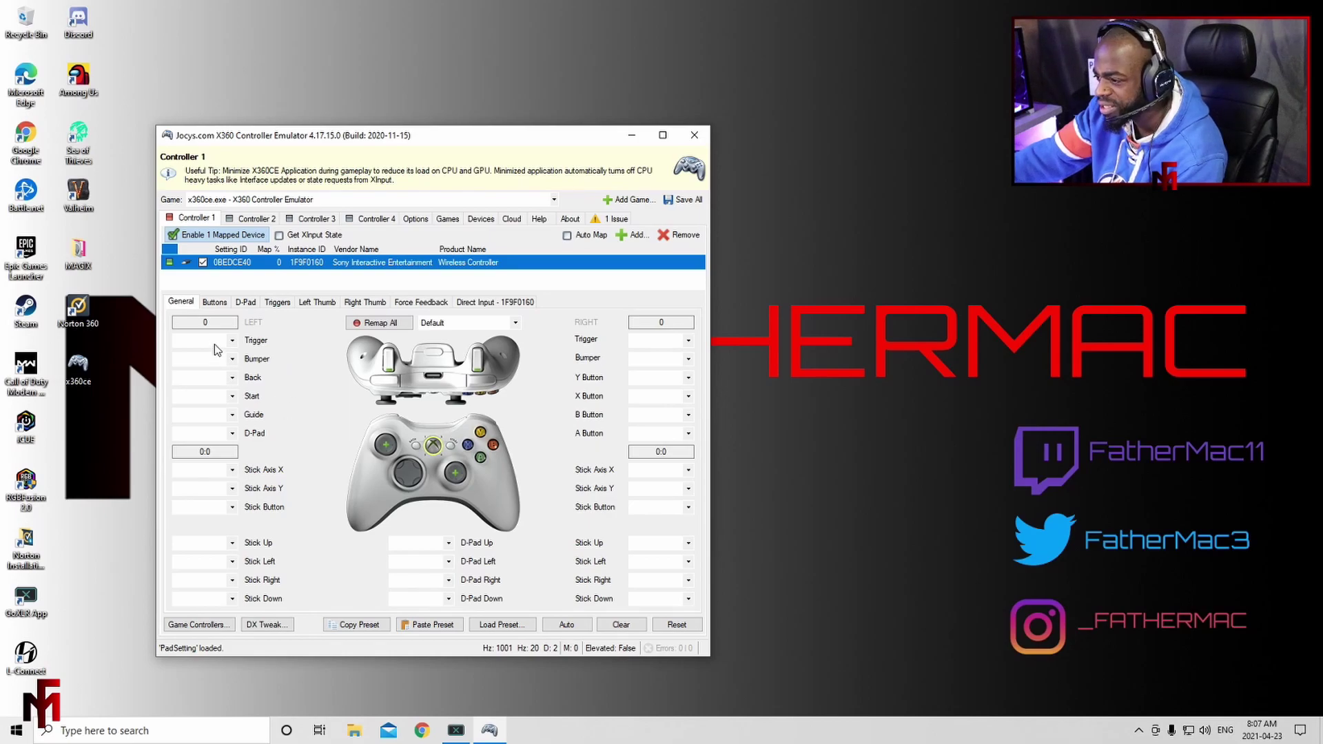
- Record the left trigger, left bumper, Guide button and D-Pad from the controller
mouse_move(235, 347)
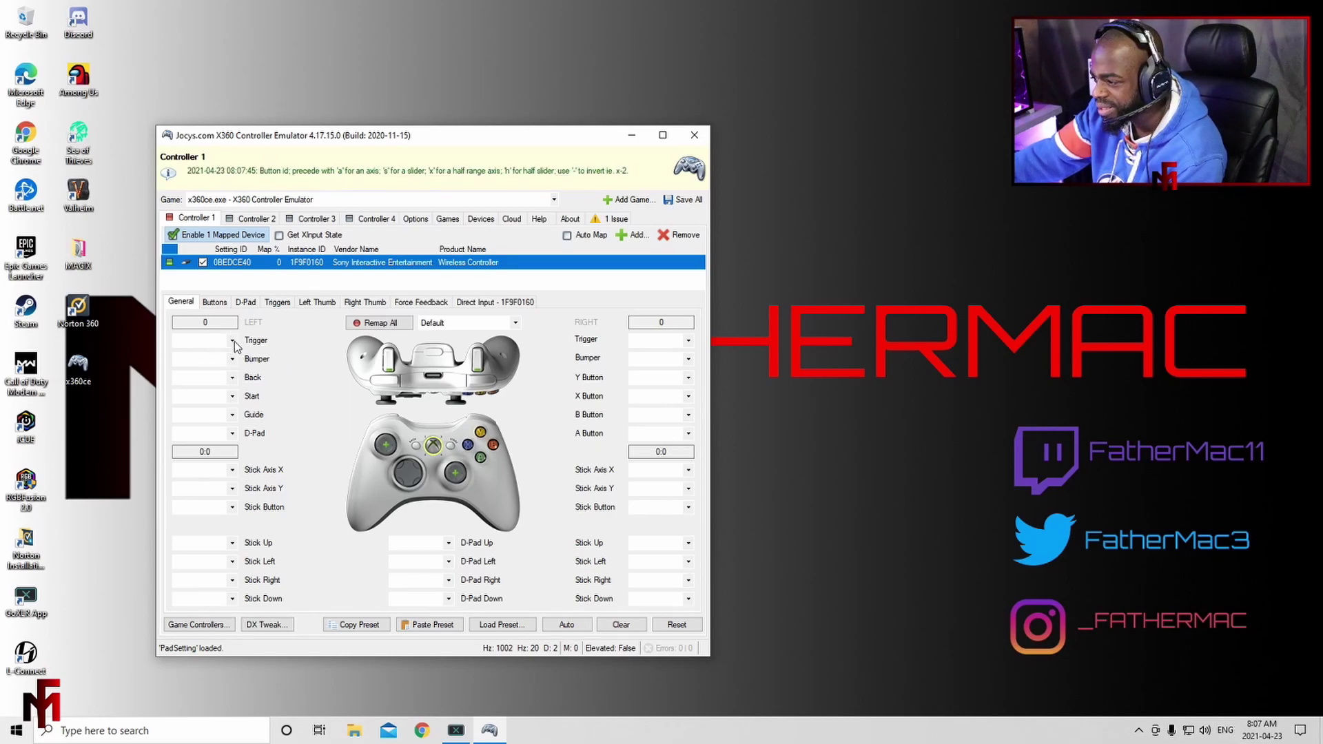
click(219, 341)
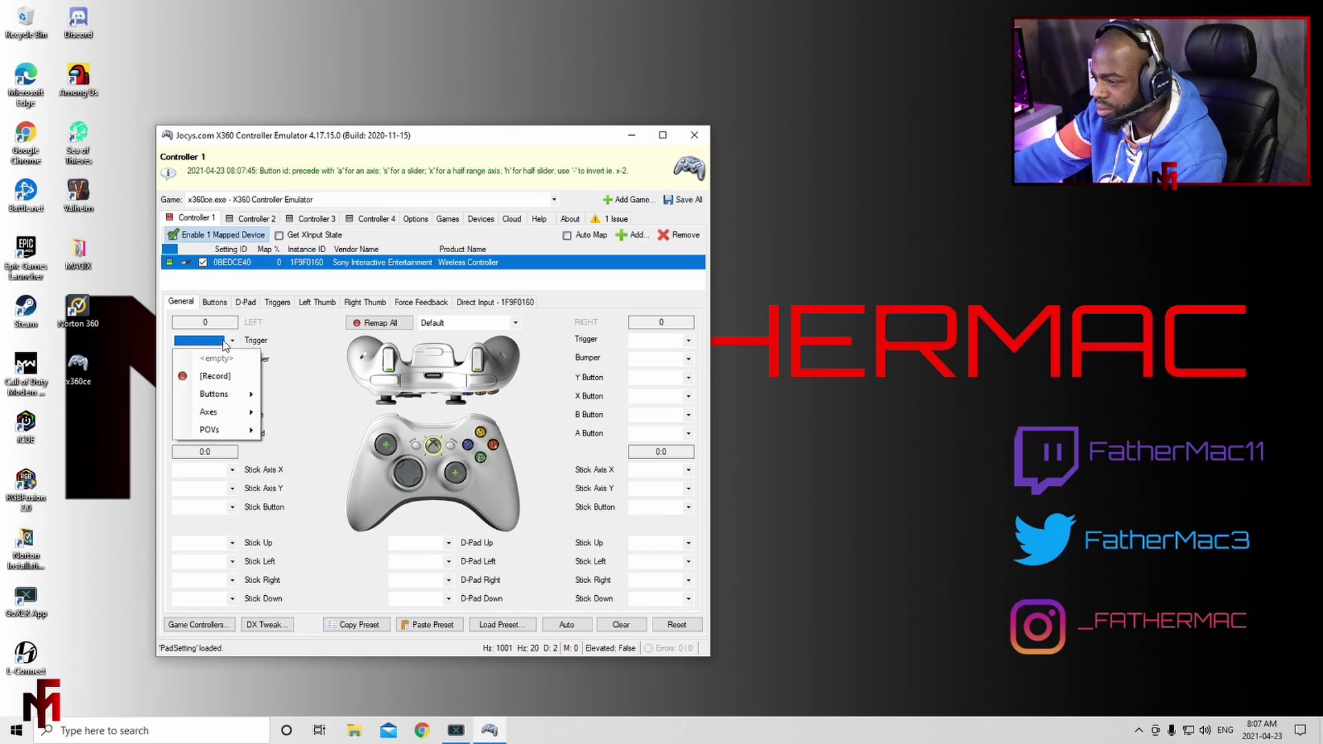
click(228, 378)
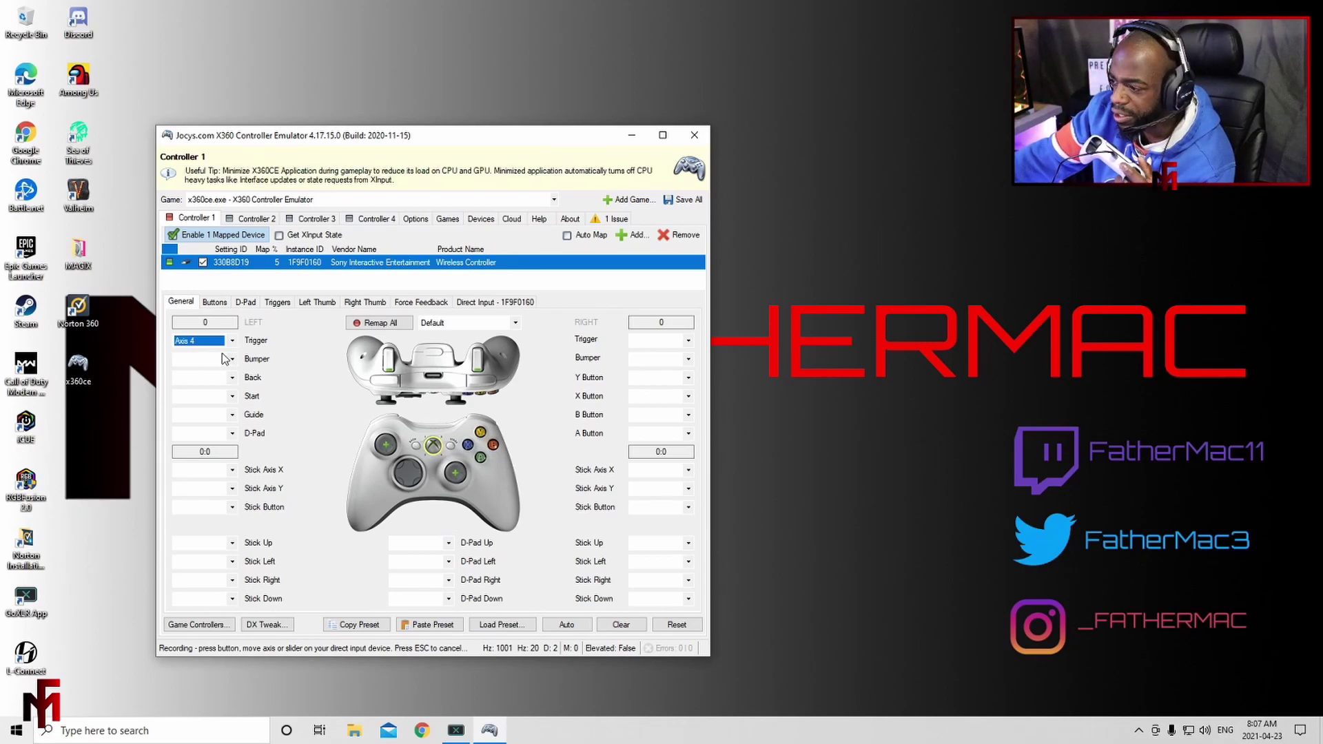
click(206, 358)
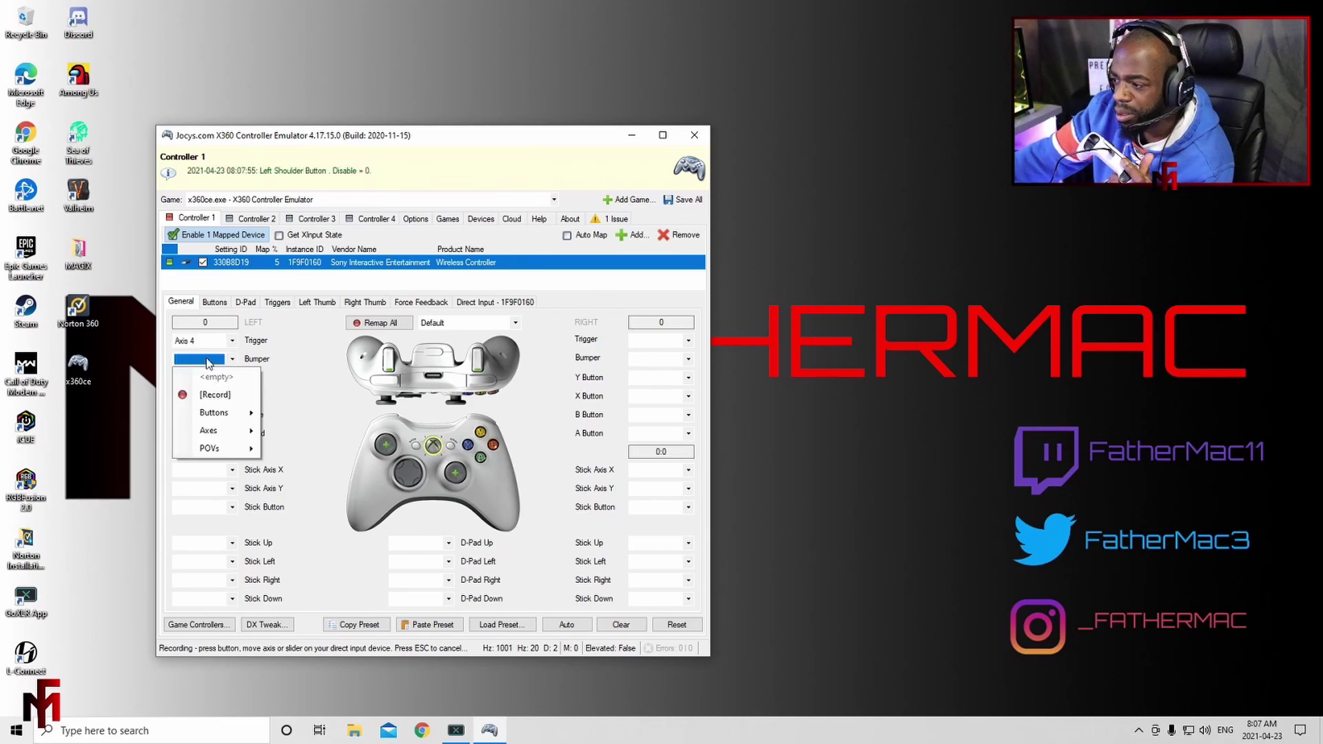
click(213, 394)
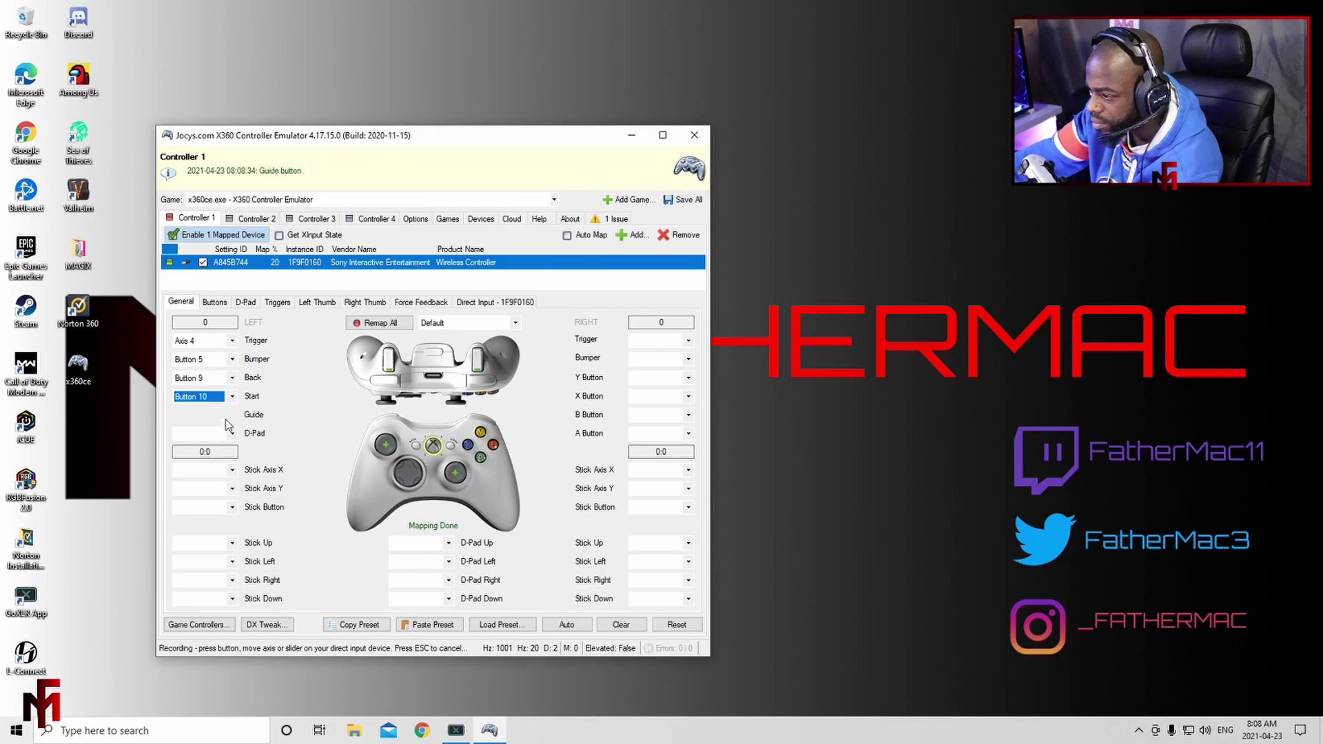
click(215, 414)
click(220, 444)
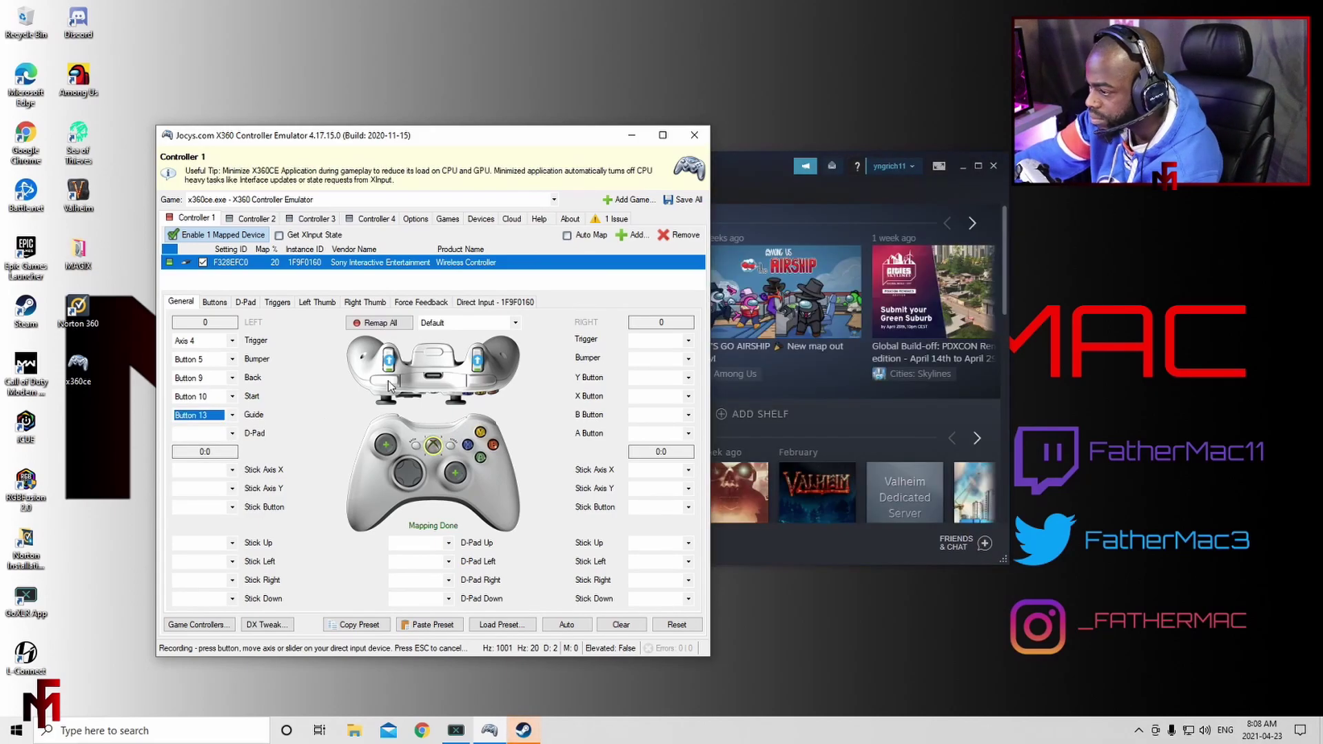
click(232, 433)
click(221, 476)
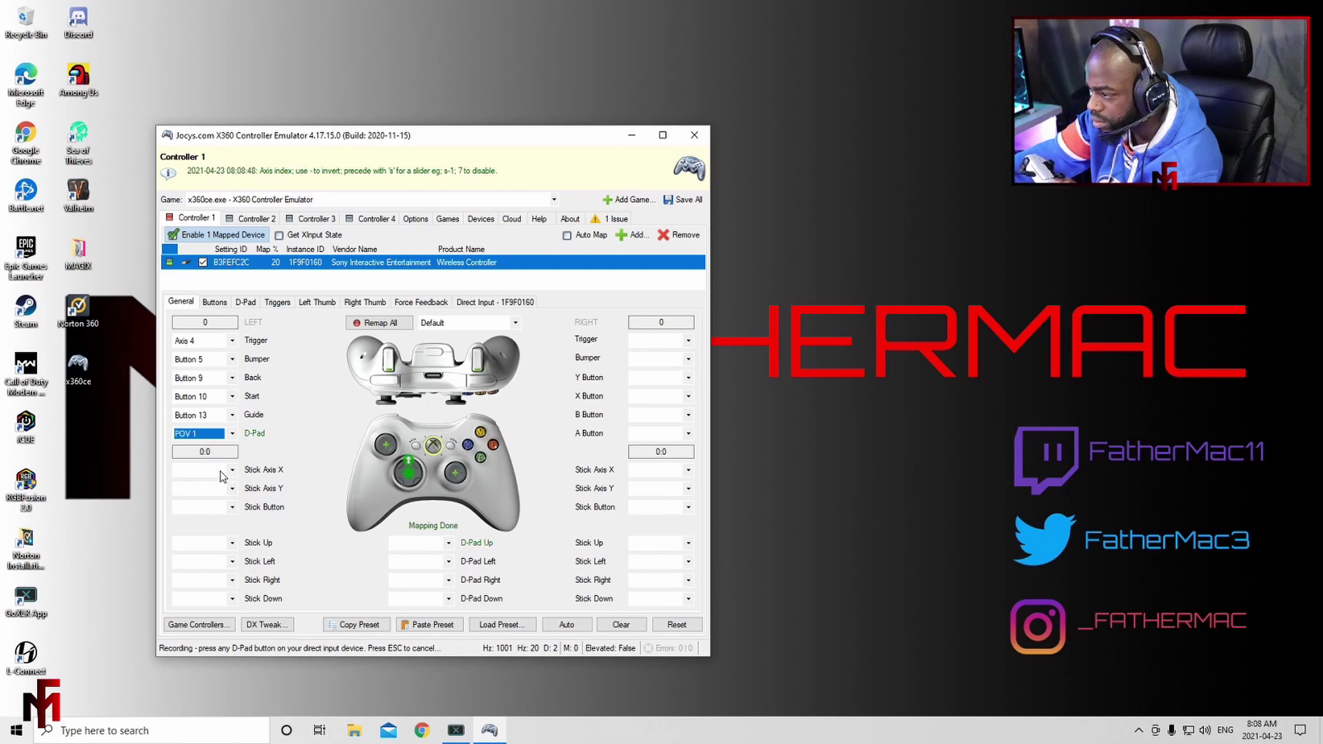
- Record the left stick X axis, Y axis and stick button
click(233, 470)
click(222, 507)
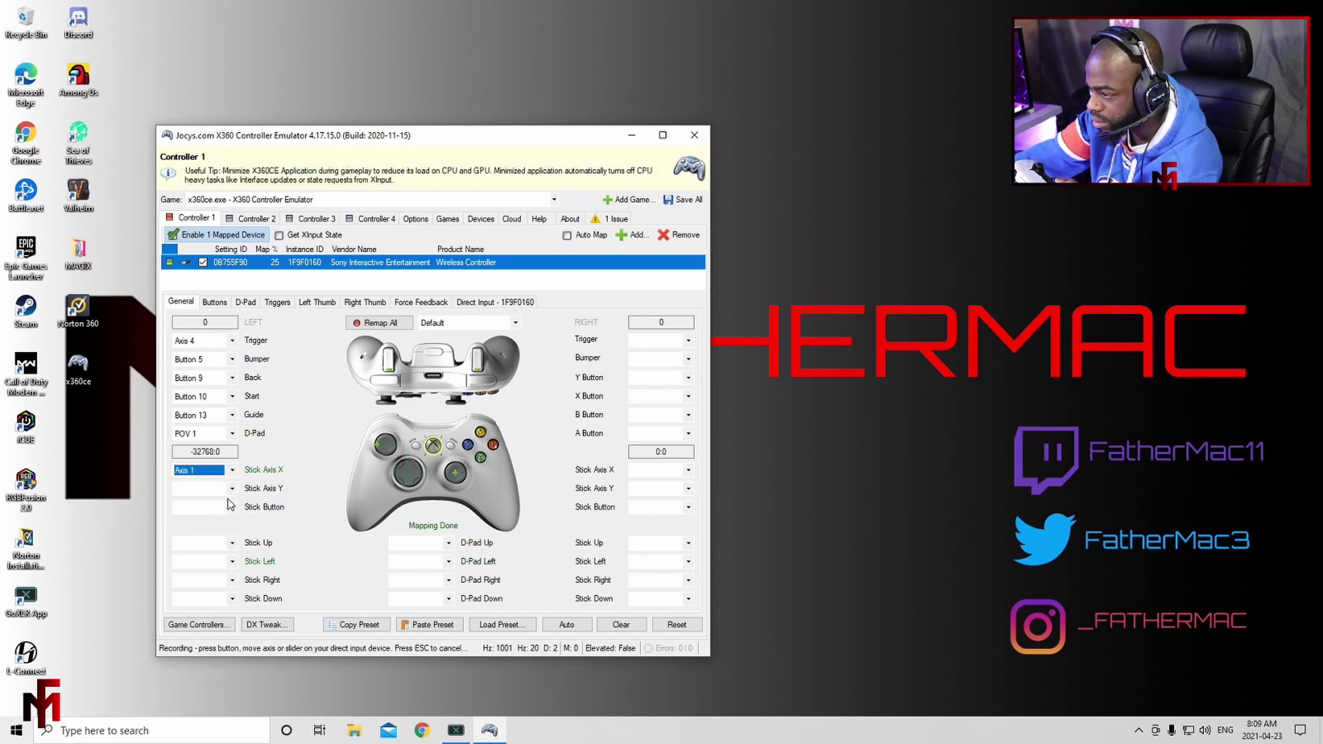
click(233, 488)
click(219, 524)
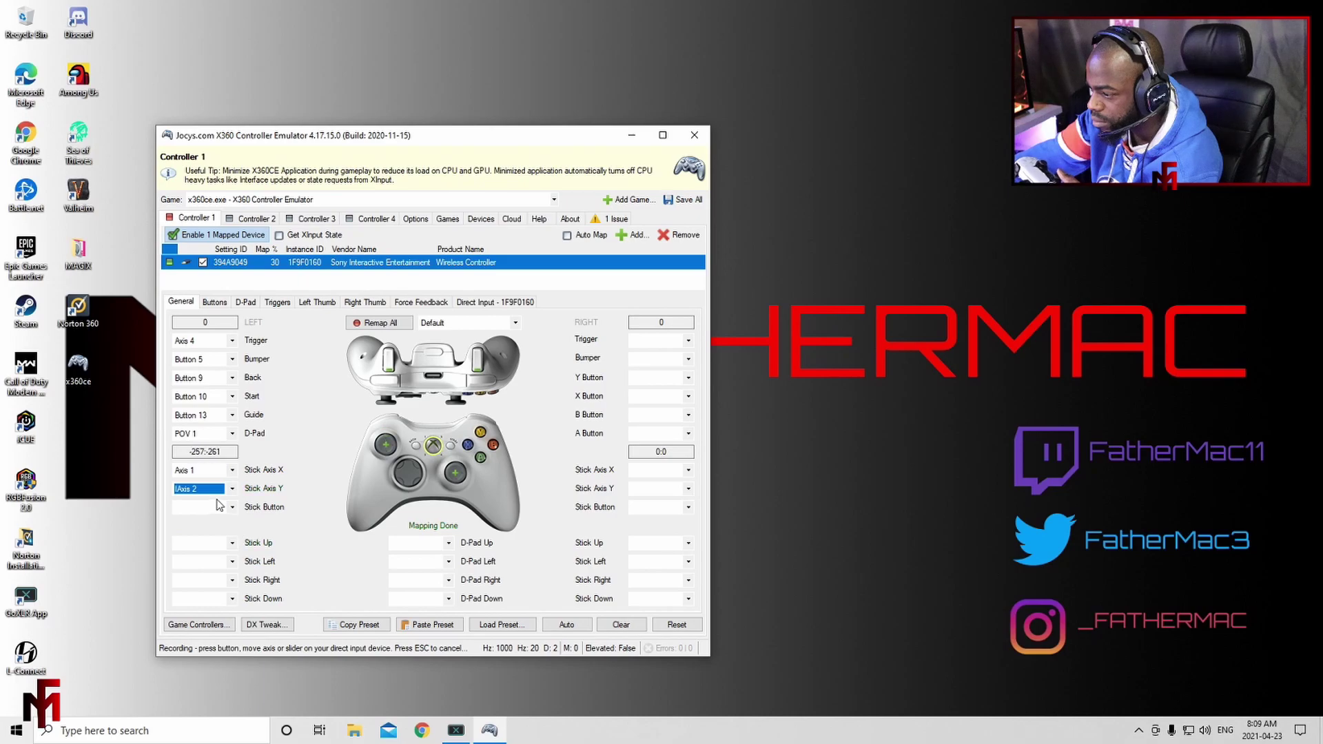
click(232, 507)
click(226, 546)
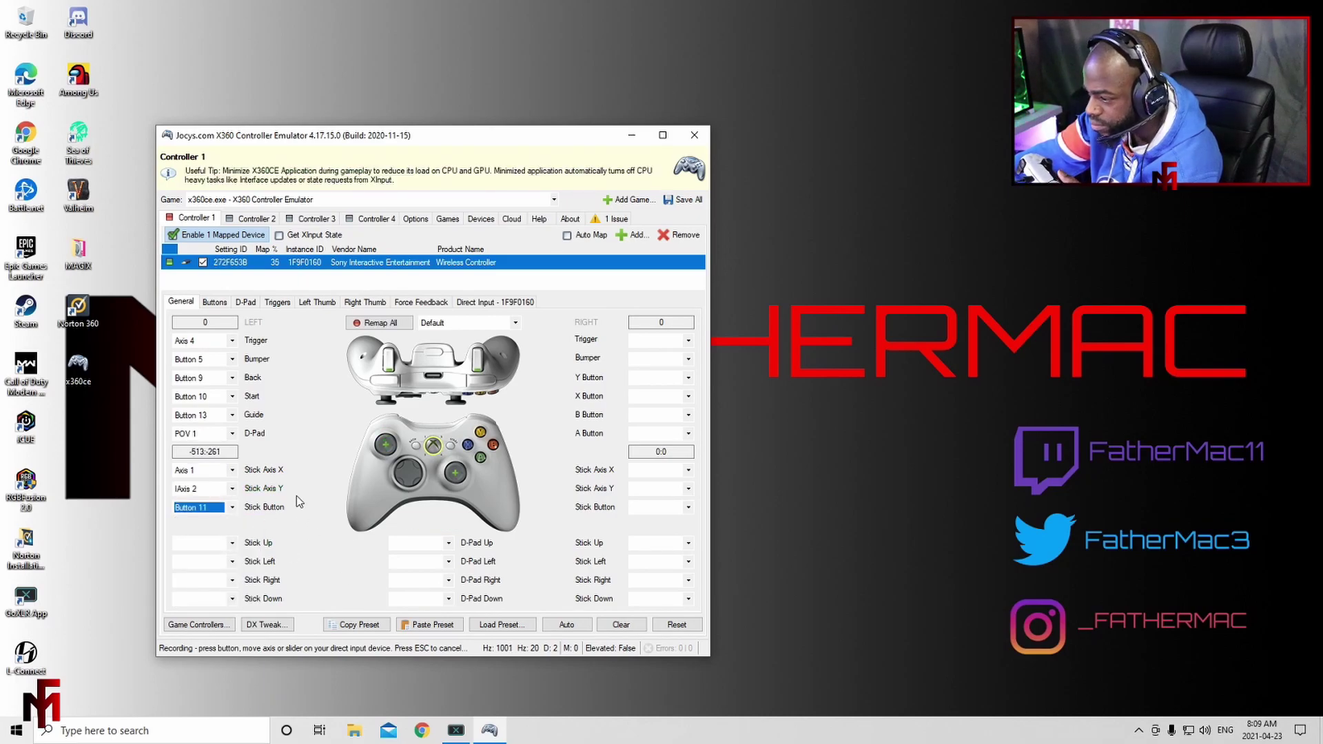
- Record the right trigger, right bumper and the Y, X, B and A buttons
click(688, 341)
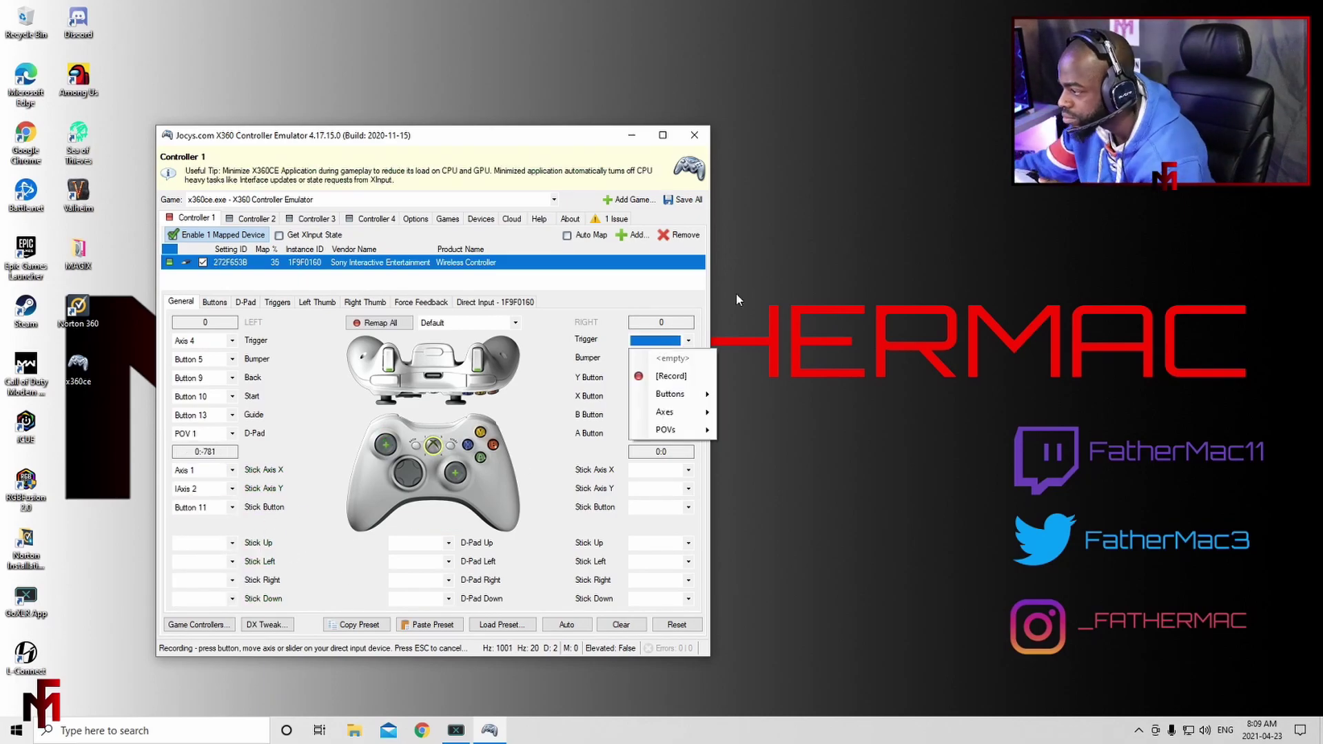
click(691, 377)
click(688, 359)
click(672, 396)
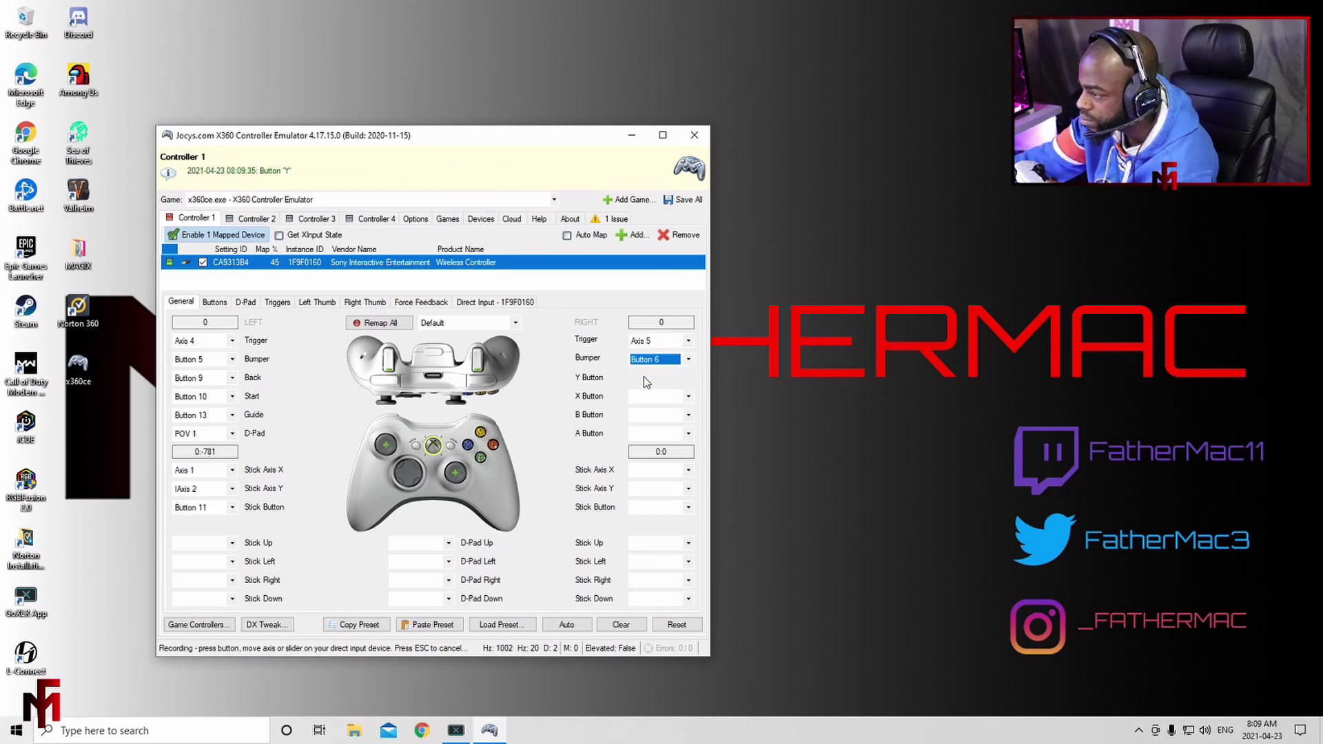
click(688, 377)
click(670, 414)
click(688, 397)
click(671, 432)
click(689, 415)
click(668, 451)
click(688, 433)
click(669, 469)
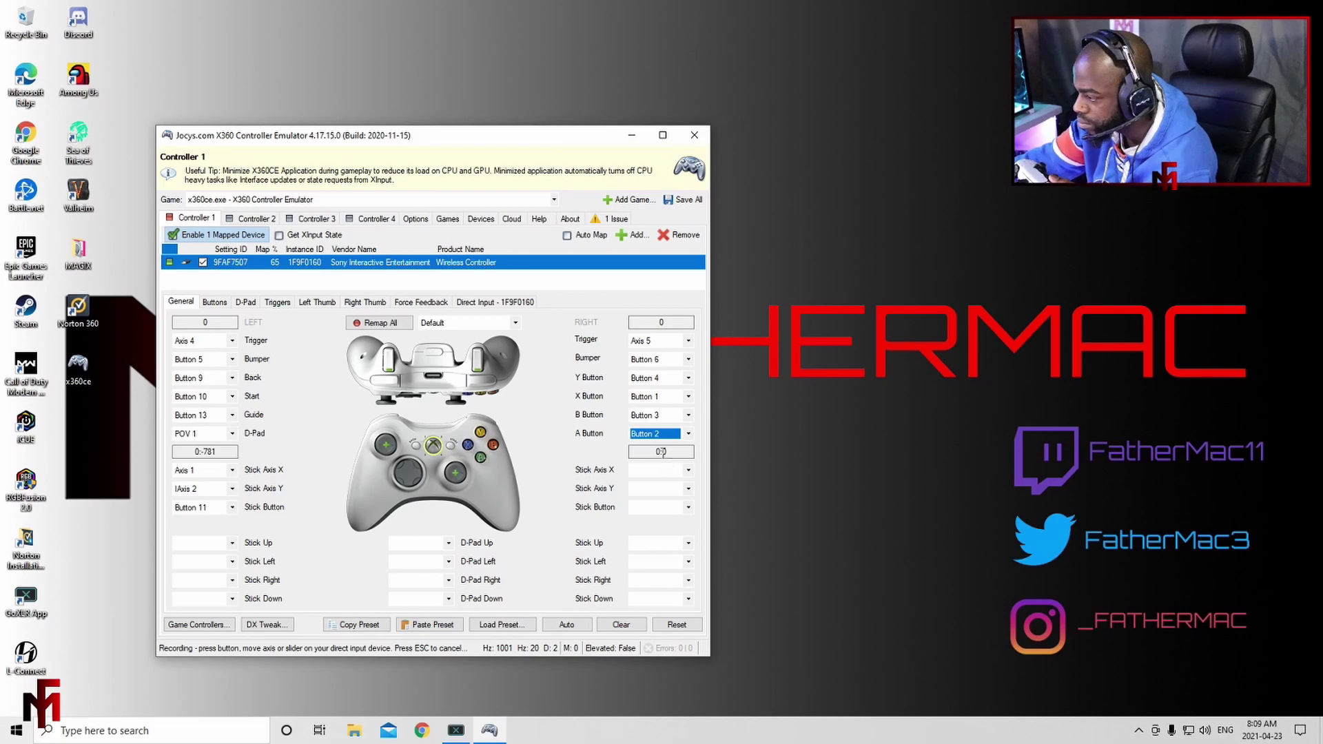
- Record the right stick X axis, Y axis, stick button and stick up
click(688, 470)
click(667, 507)
click(689, 489)
click(668, 524)
click(656, 511)
click(663, 517)
click(661, 545)
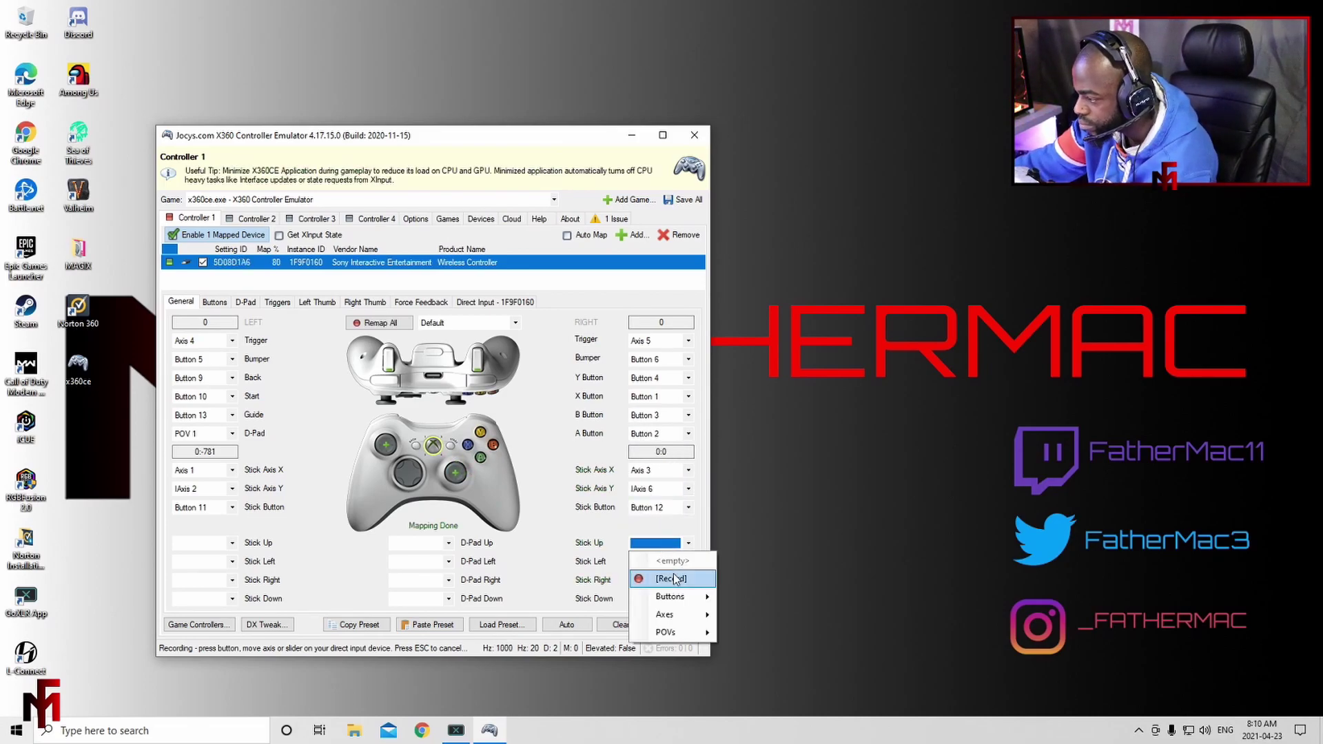
click(665, 559)
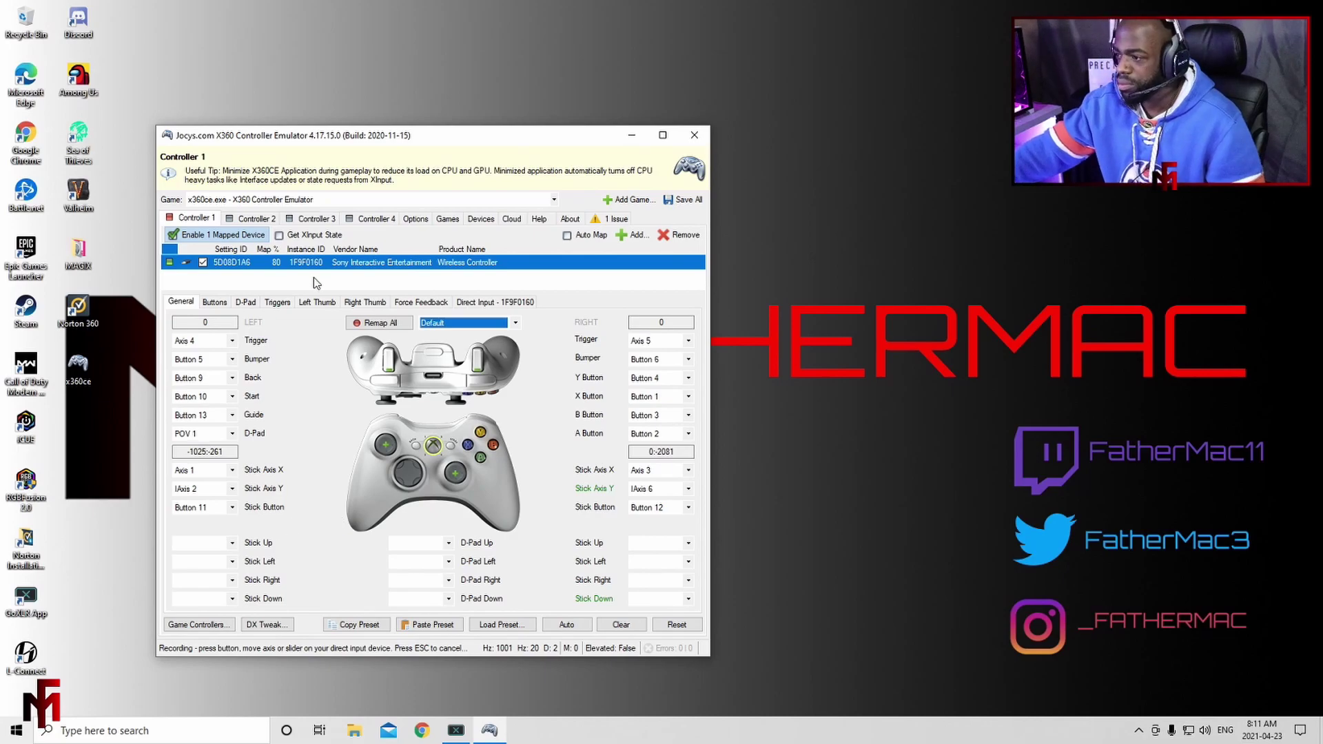
- Save all the controller mapping settings with Save All
click(688, 204)
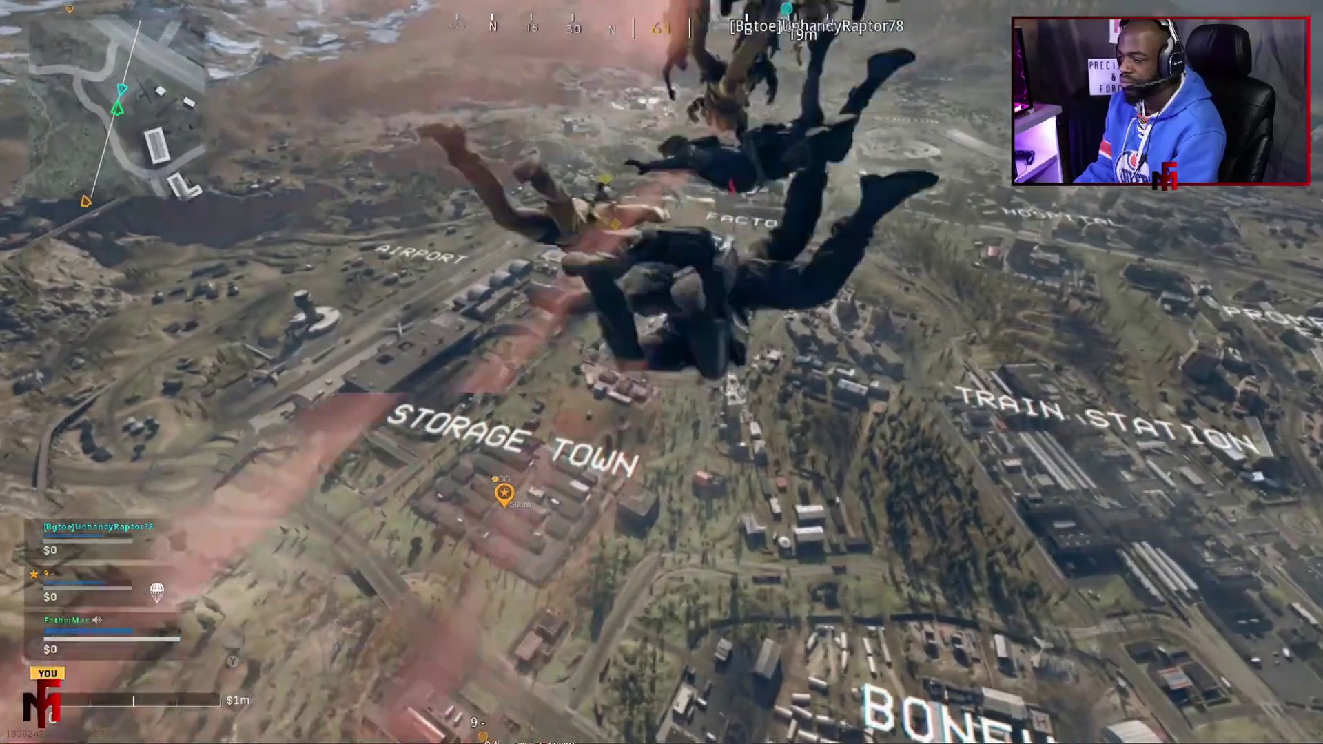
- Open the full-screen tactical map during the drop over Storage Town
key(m)
key(m)
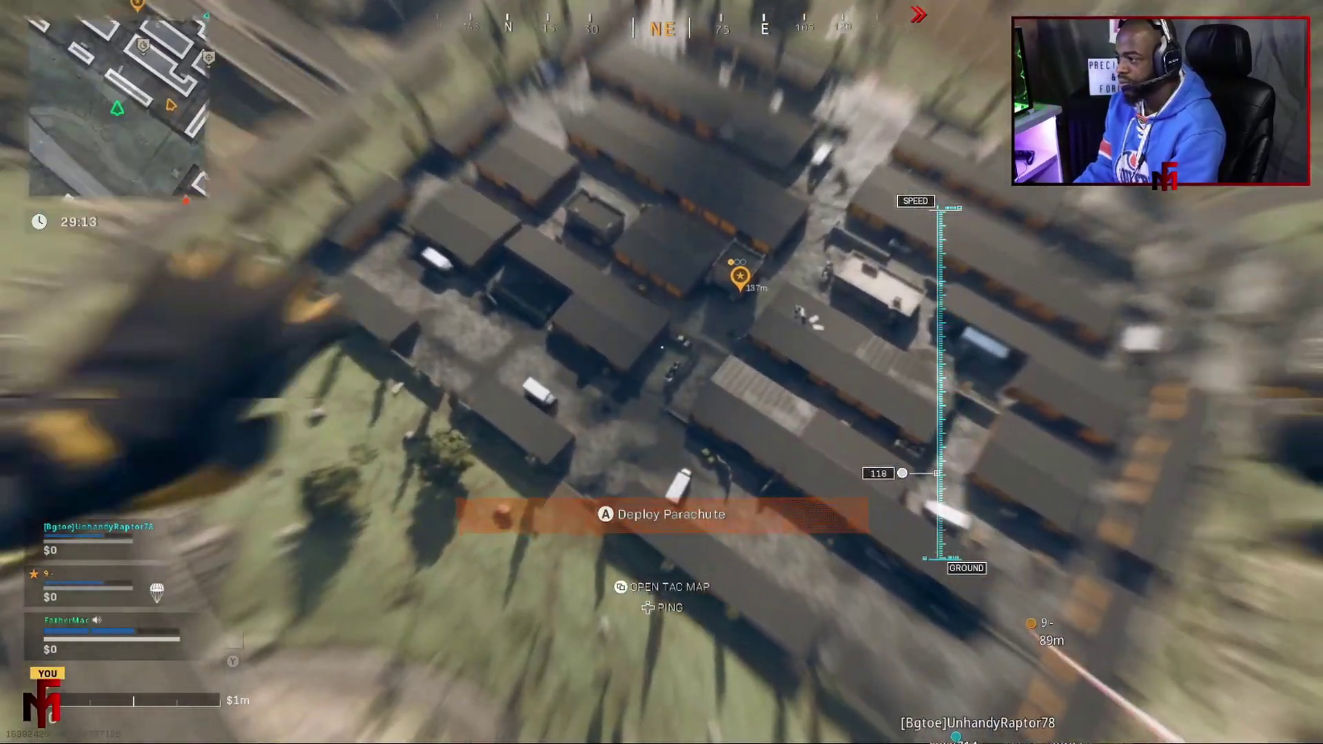